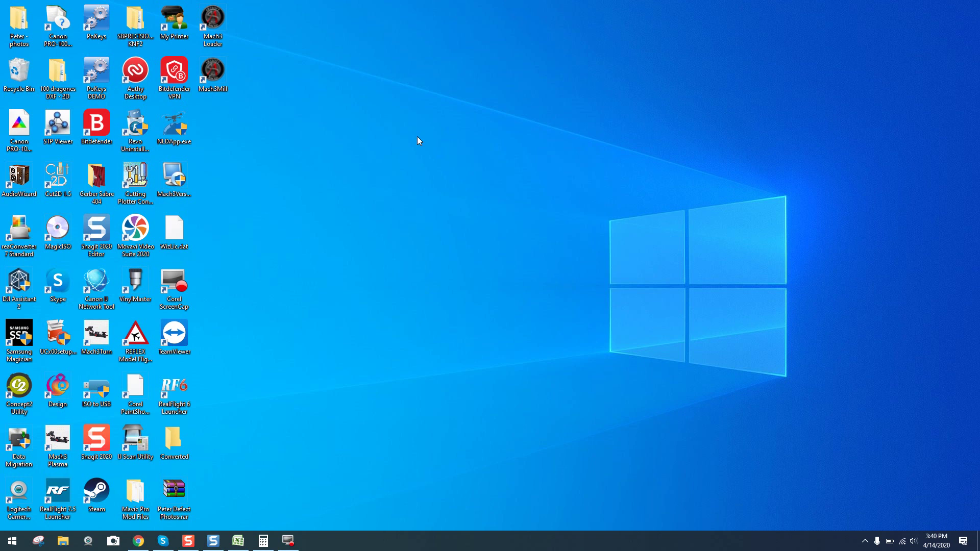
Bring the Chrome window showing the cncdrive.com home page to the front.
left_click(138, 541)
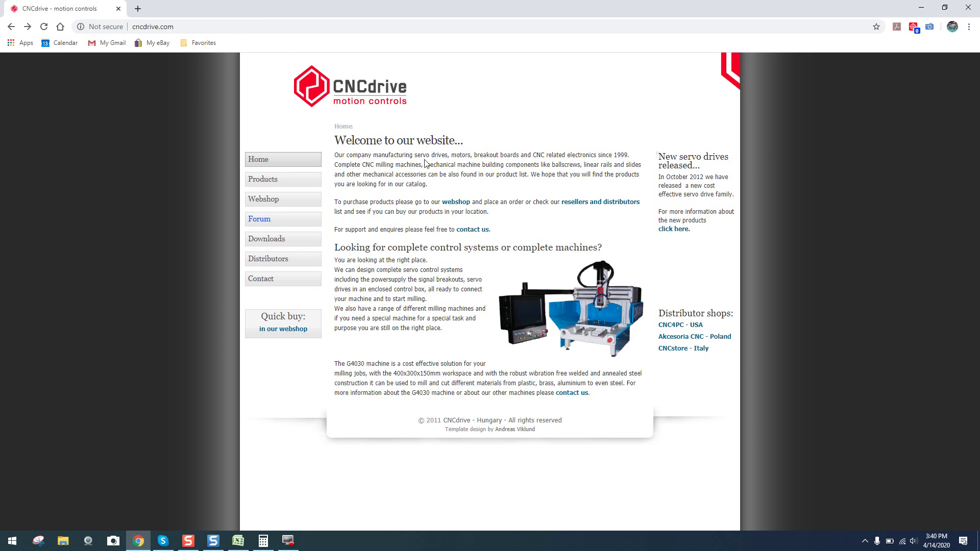
From the Products list, open the UC100 USB motion controller product page.
left_click(285, 181)
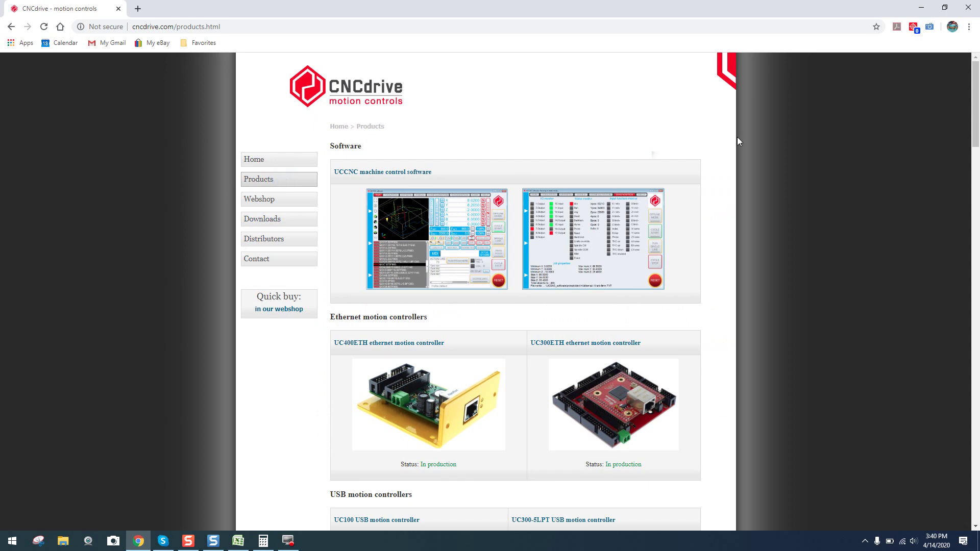
left_click_drag(978, 105, 960, 155)
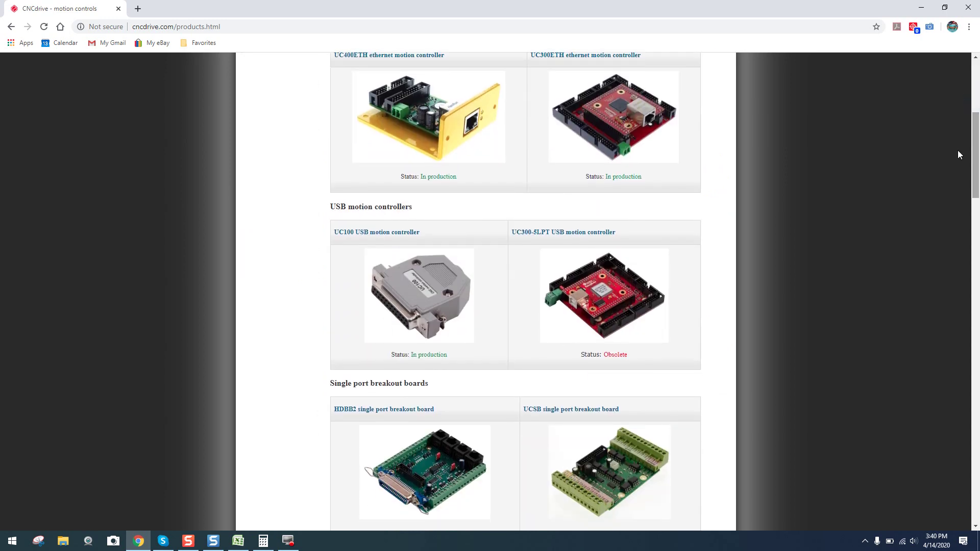
left_click(426, 282)
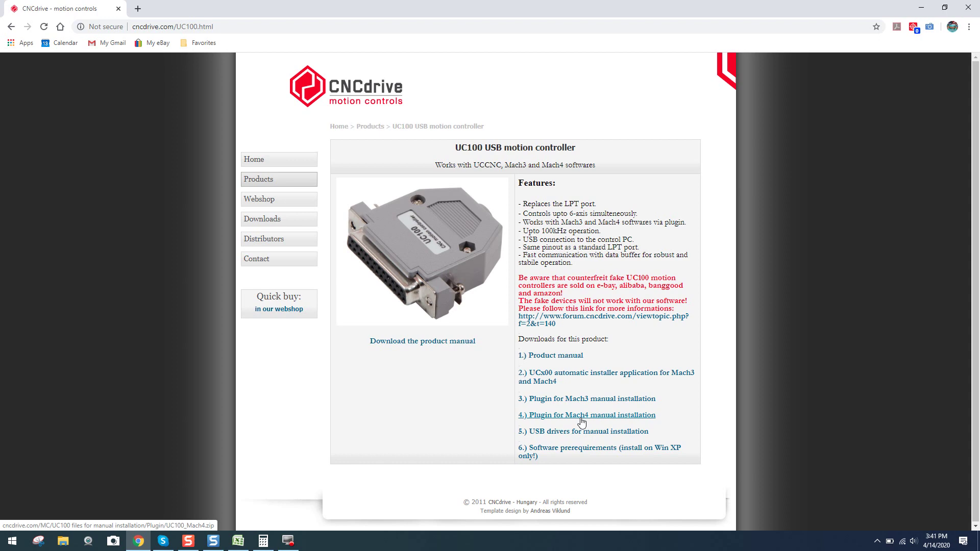
Download the UCx00 automatic installer and set it to open when the download finishes.
left_click(579, 380)
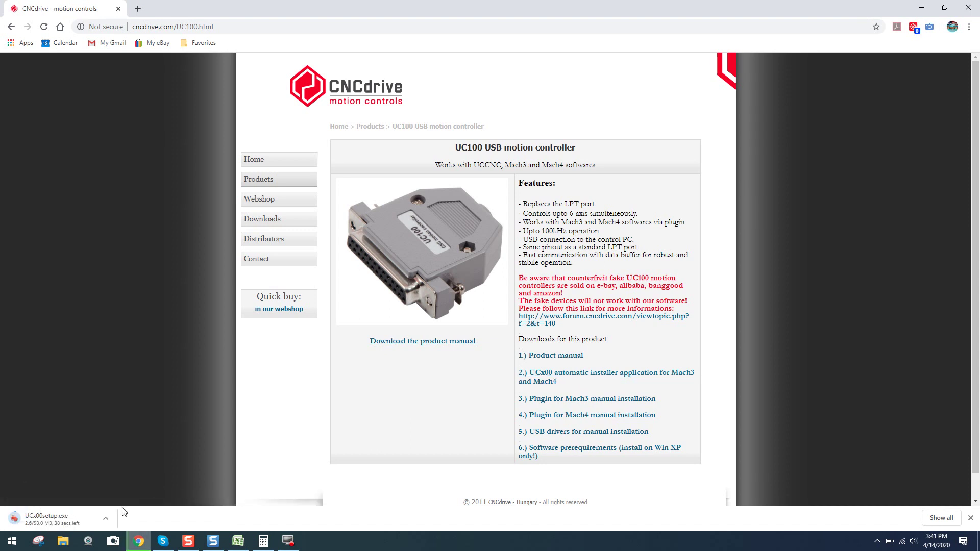
left_click(106, 520)
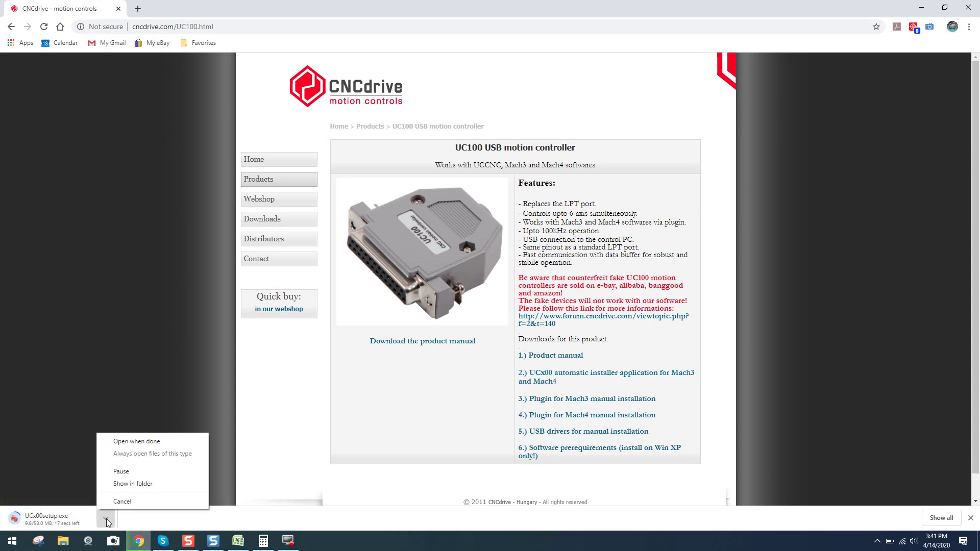
left_click(135, 445)
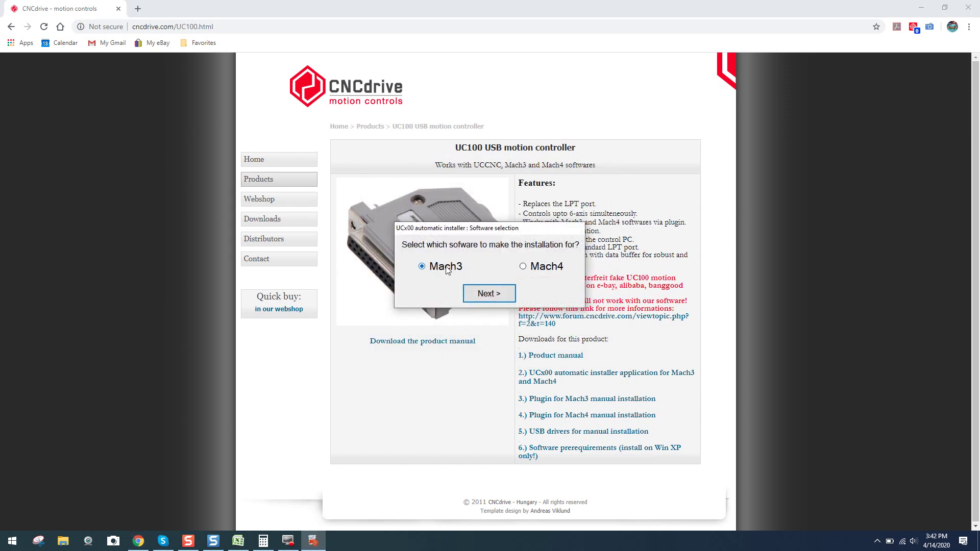
Continue with Mach3, untick every product except the UC100 controller, and start the installation.
left_click(487, 295)
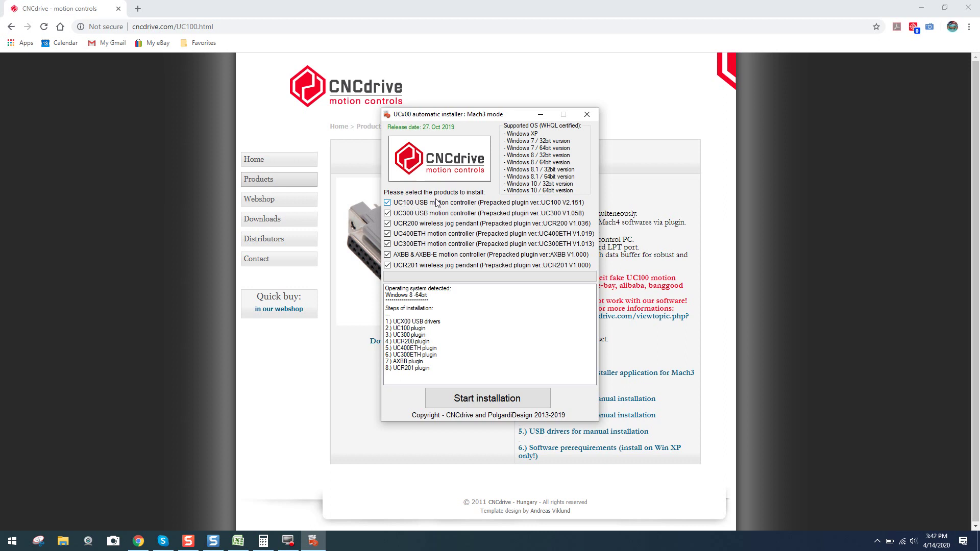
left_click(387, 213)
left_click(386, 223)
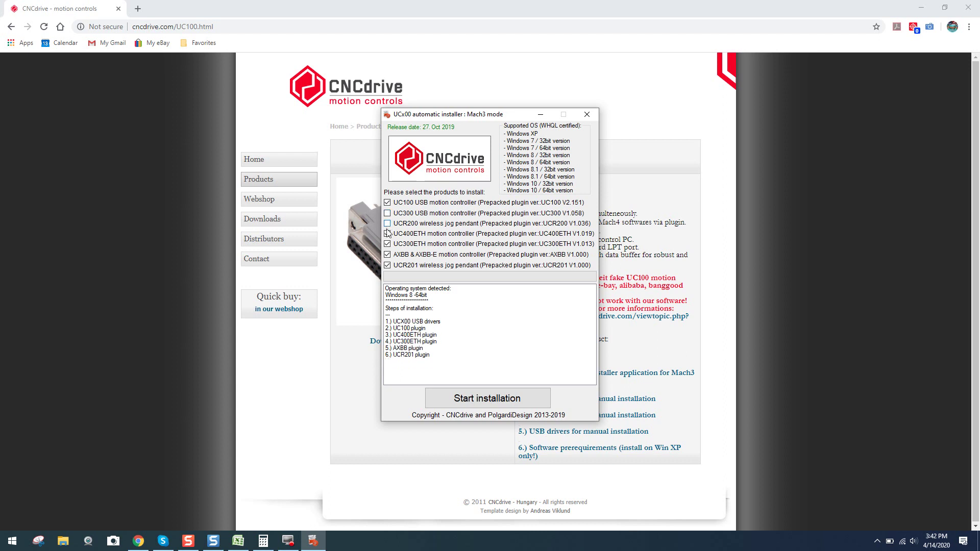
left_click(387, 234)
left_click(387, 244)
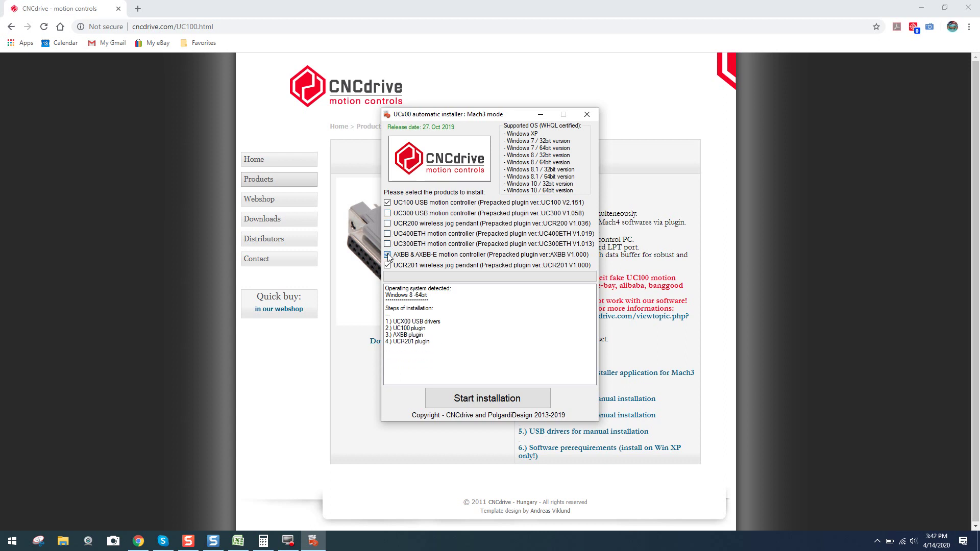
left_click(387, 255)
left_click(388, 265)
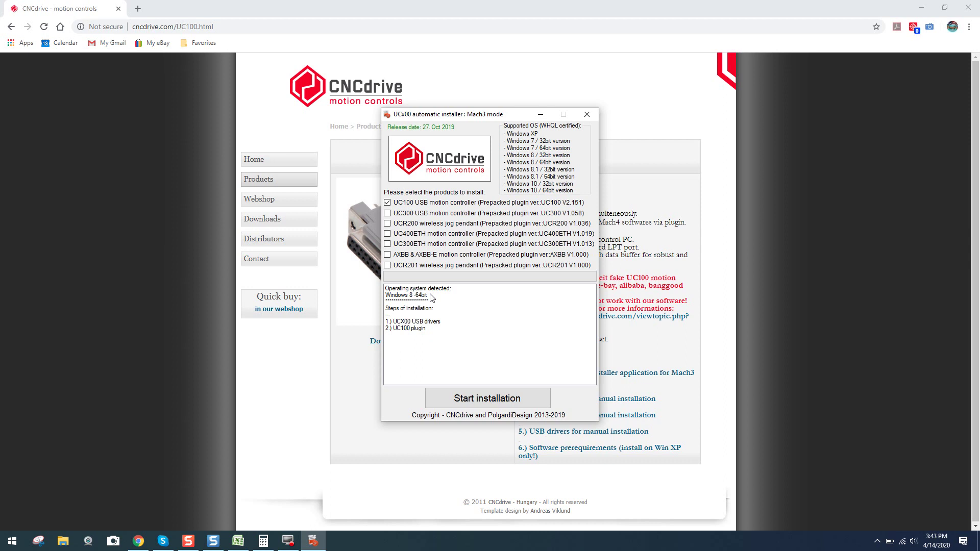
left_click(485, 402)
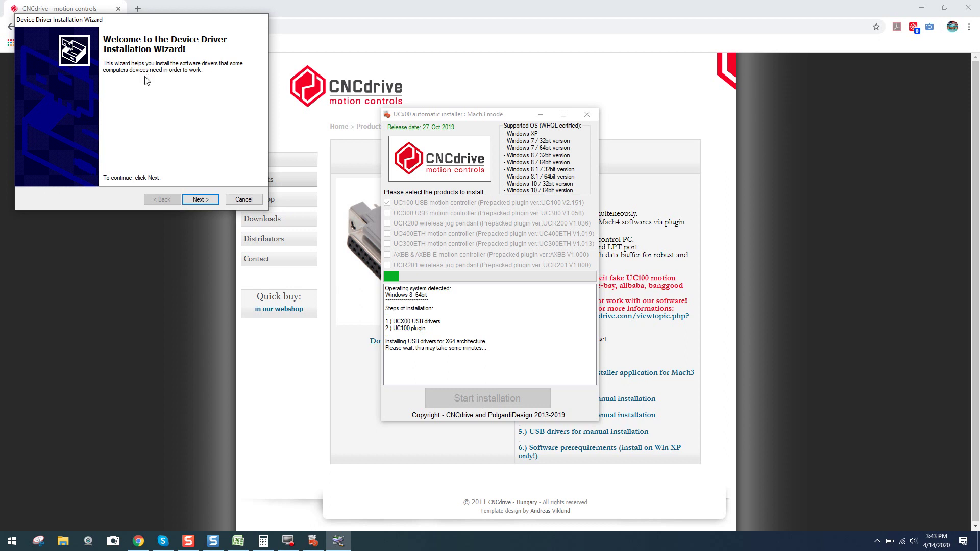
Finish the USB driver wizard, exit the installer, and scroll down the UC100 users guide.
left_click(202, 199)
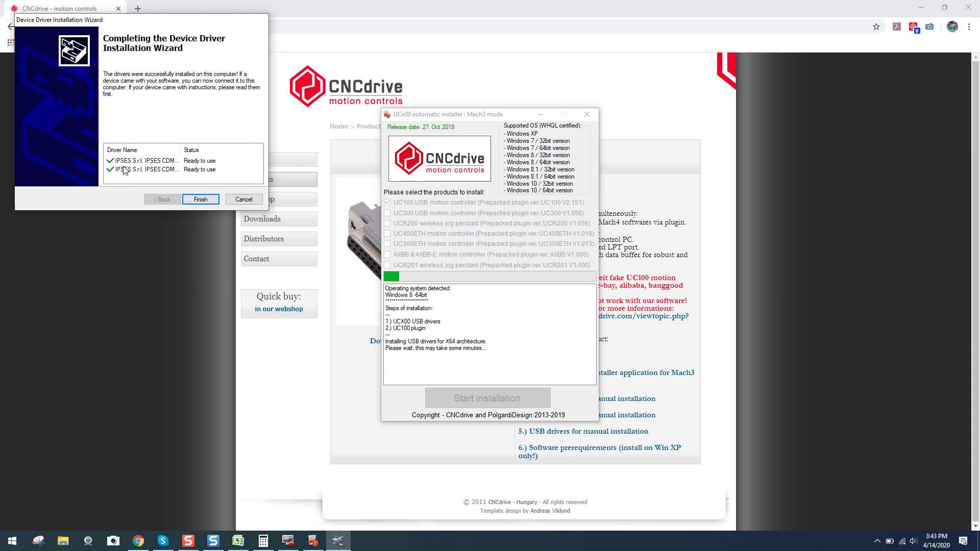
left_click(198, 199)
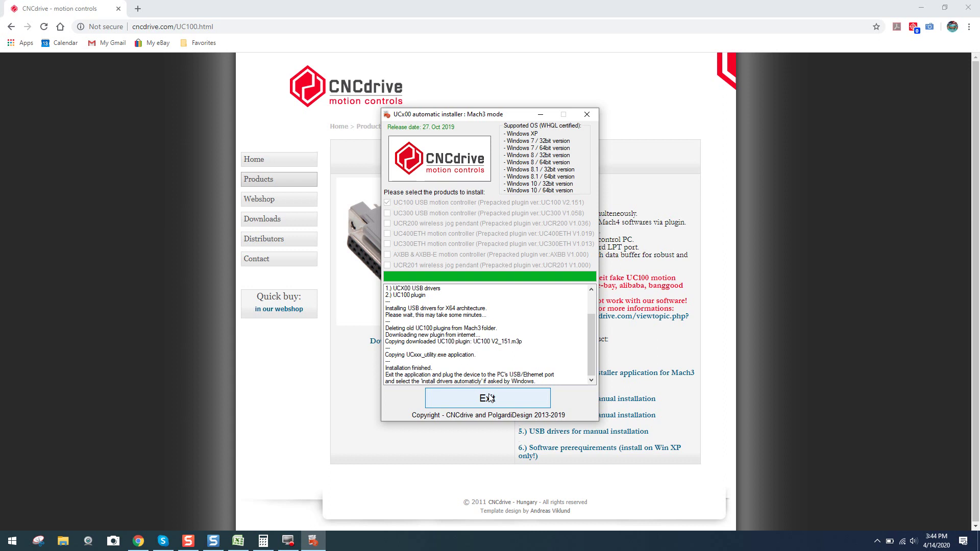
left_click(488, 397)
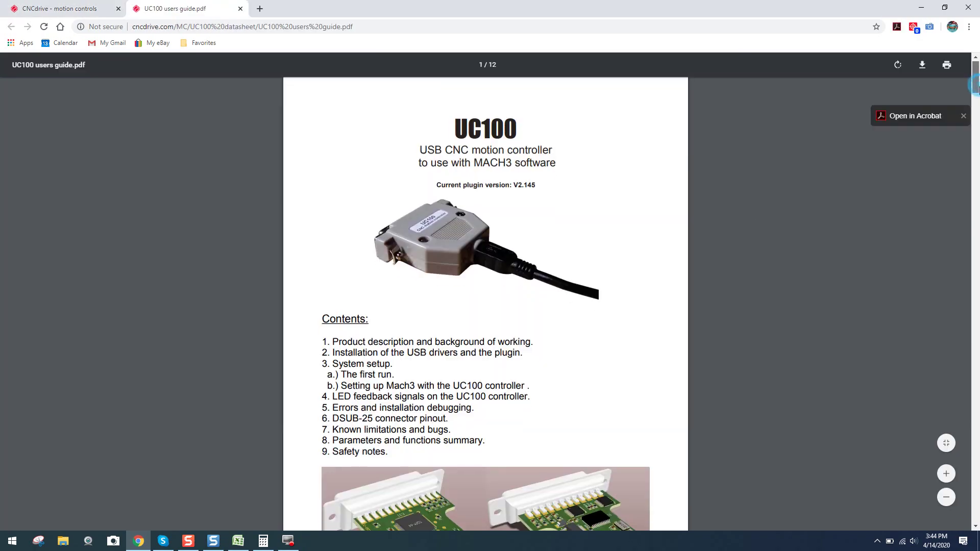
left_click(973, 172)
Scroll to the Setting up Mach3 and LED sections, zoom in, then close the guide.
left_click(973, 172)
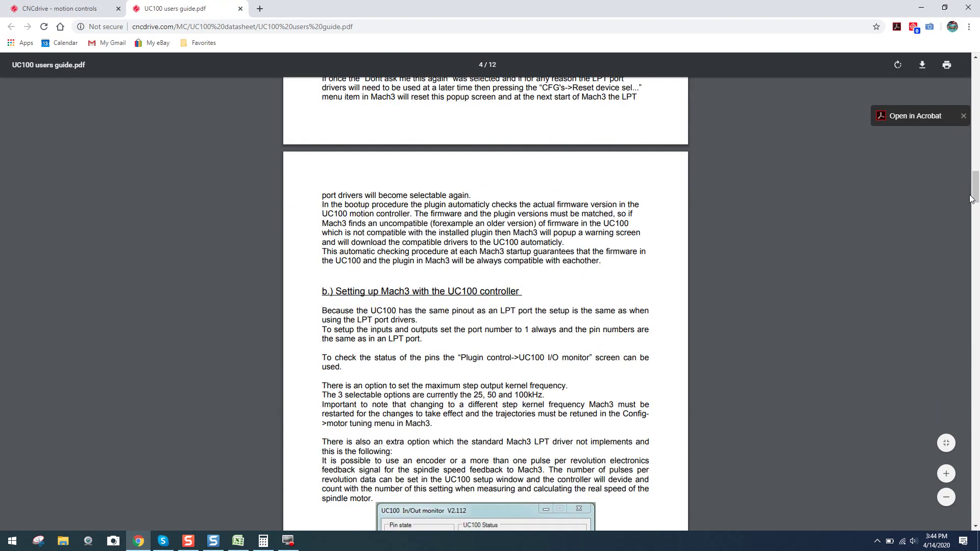
left_click(975, 206)
left_click_drag(975, 206, 976, 235)
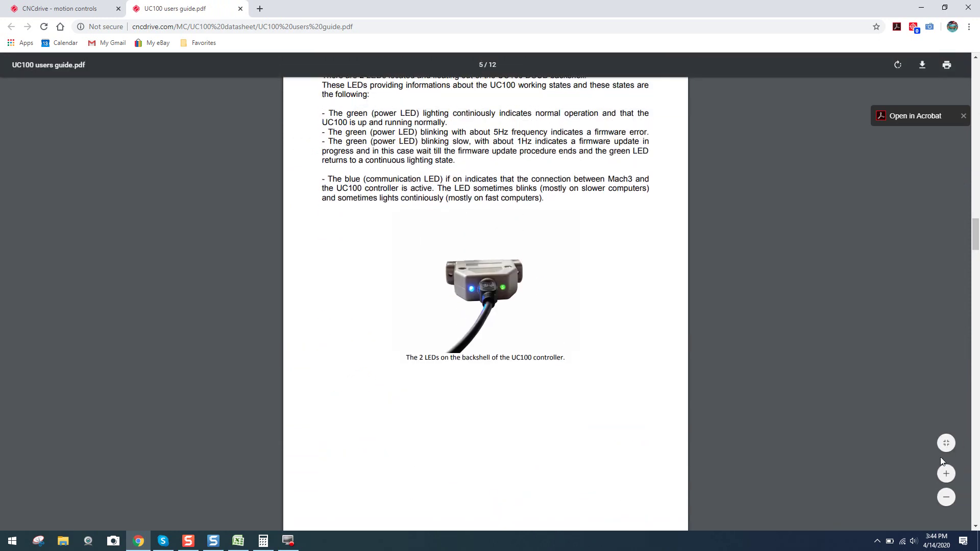
left_click(945, 474)
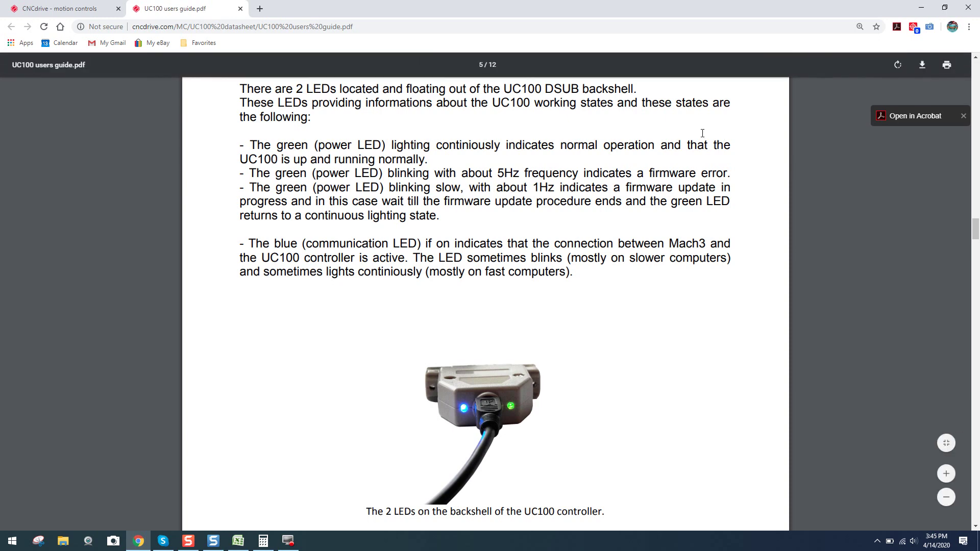
left_click(240, 8)
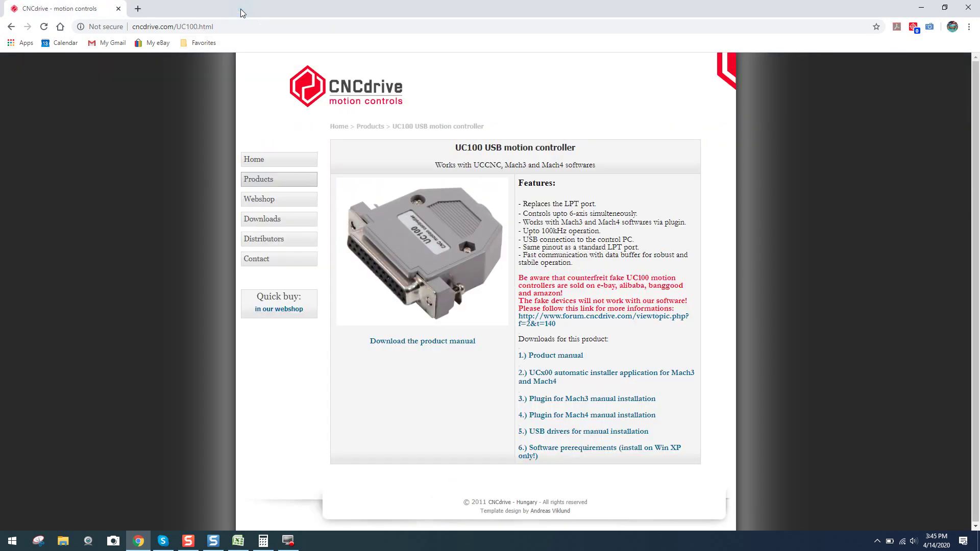
Launch Mach3Mill from the desktop with UC100-CNC-motion-controller-V2.151 as the motion device.
left_click(920, 8)
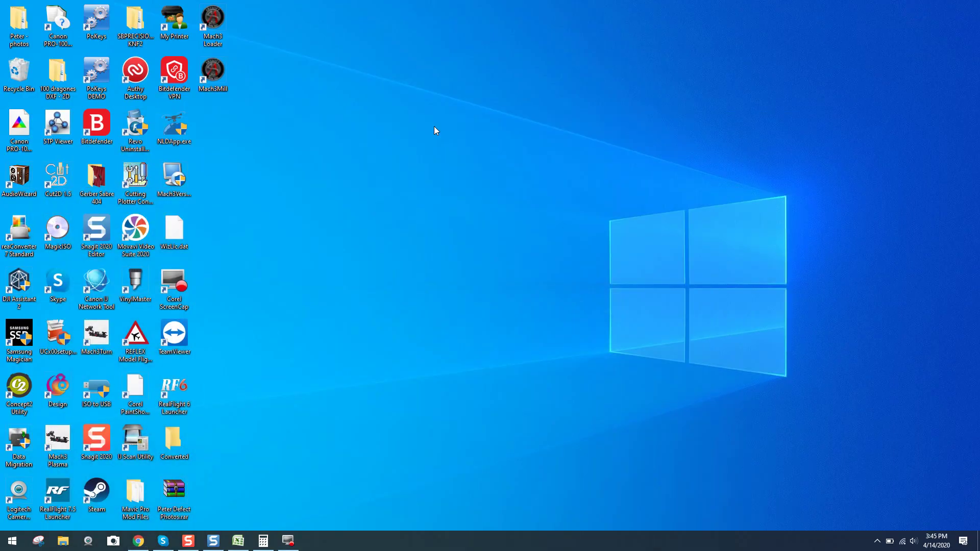
double_click(216, 78)
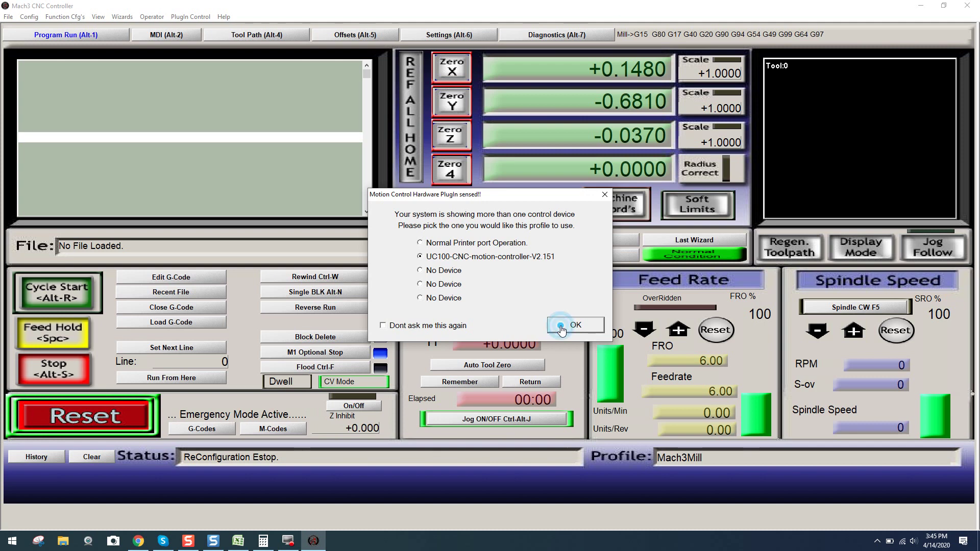
left_click(562, 329)
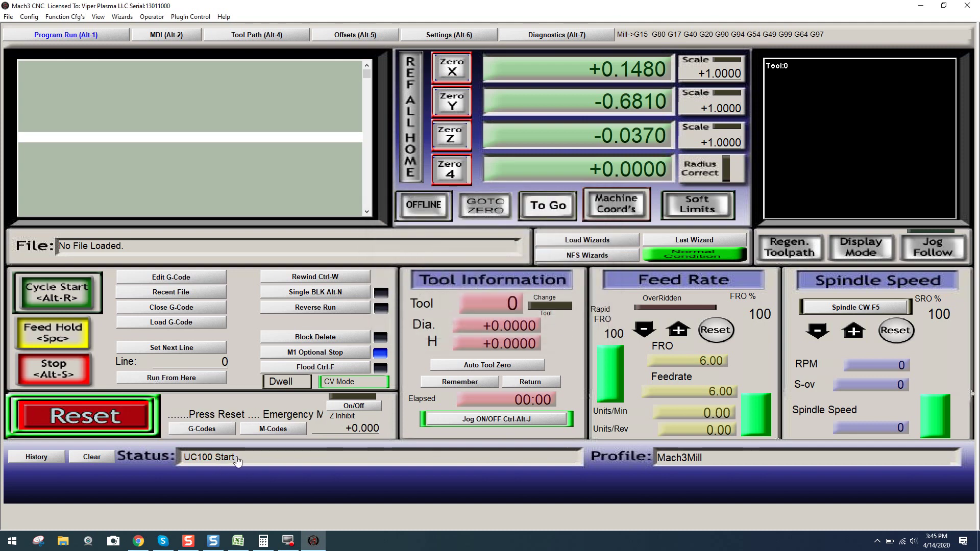
Press Reset until Emergency Mode and the UC100 Start message clear.
left_click(131, 423)
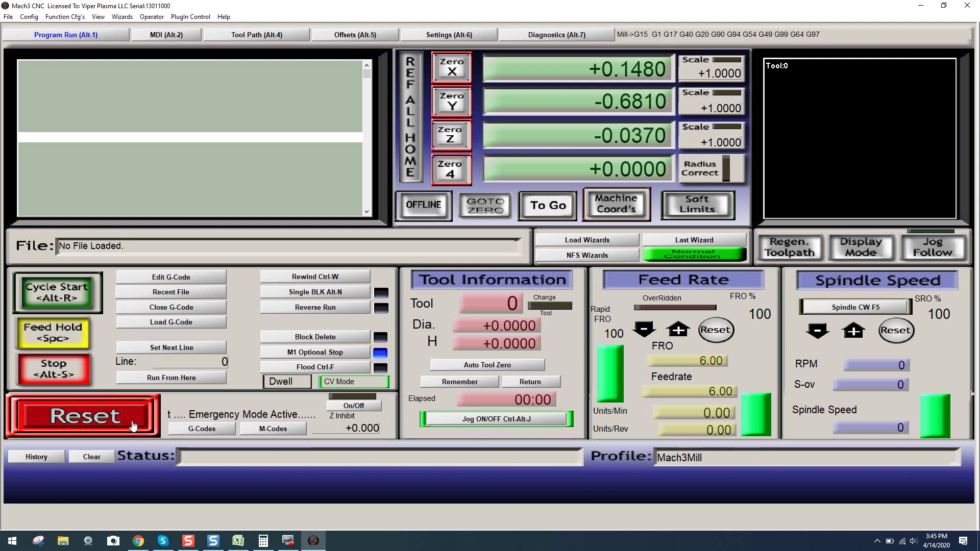
left_click(132, 423)
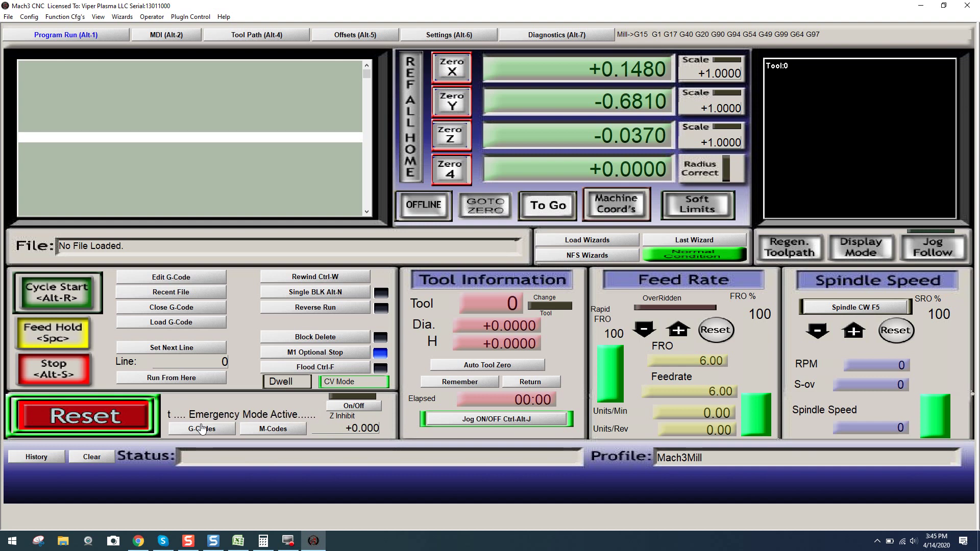
left_click(139, 421)
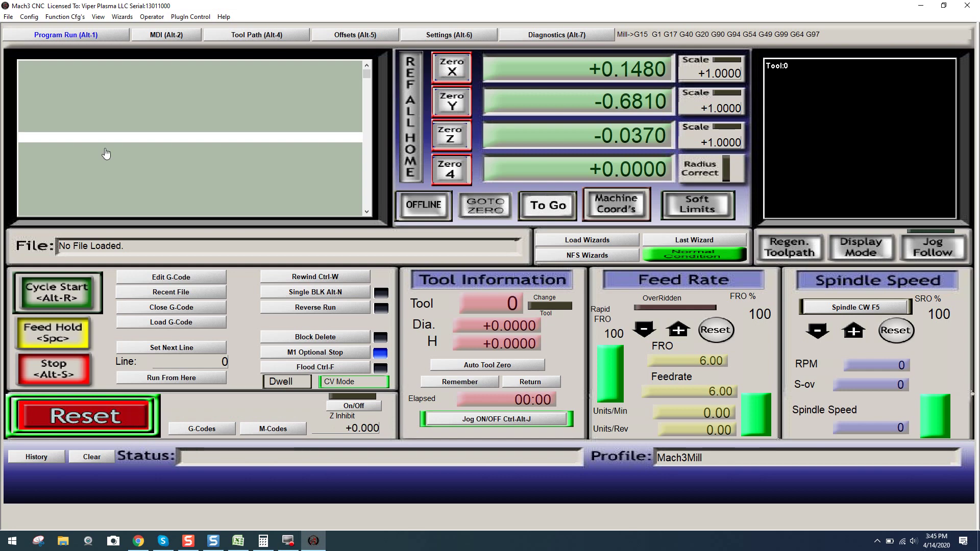
Enable the EStop input on port 1, pin 15 under Ports and Pins, then reset.
left_click(30, 17)
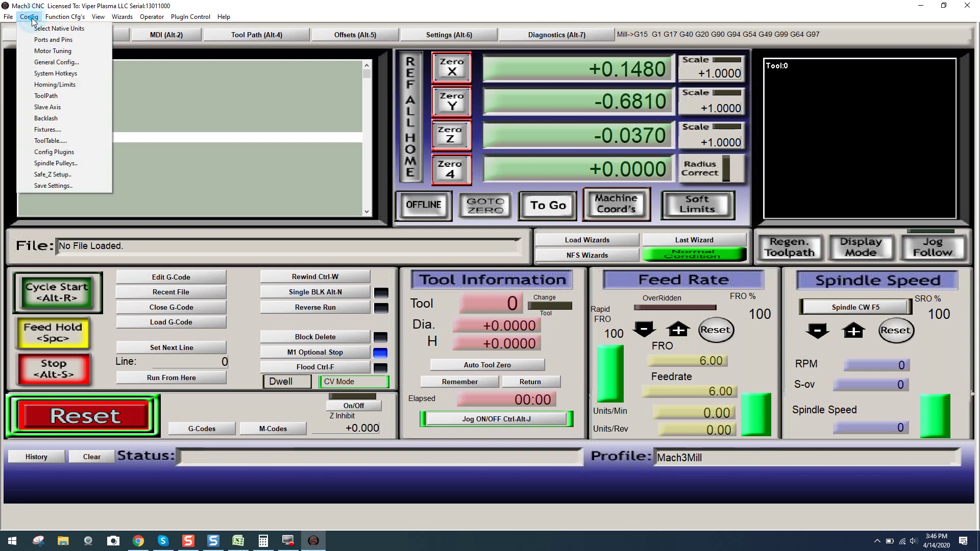
left_click(43, 40)
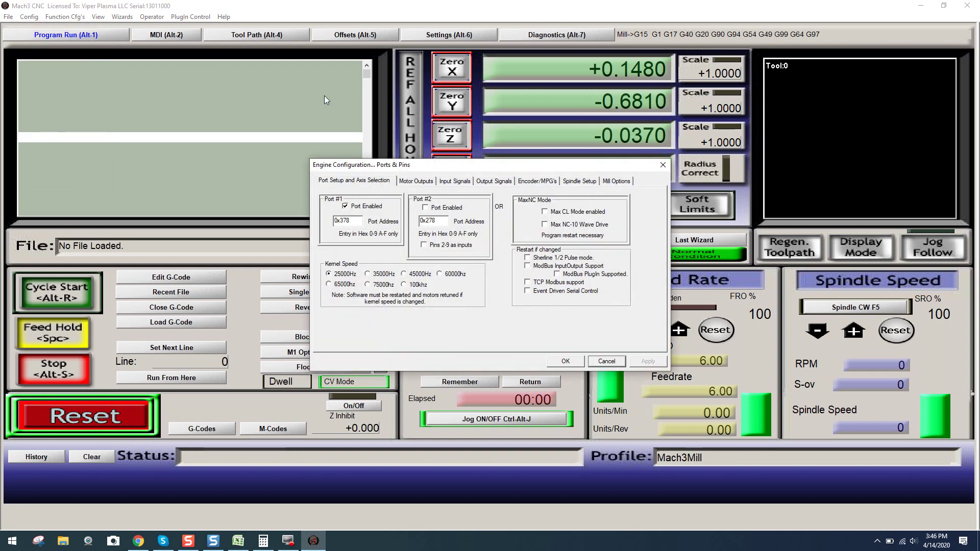
left_click(452, 183)
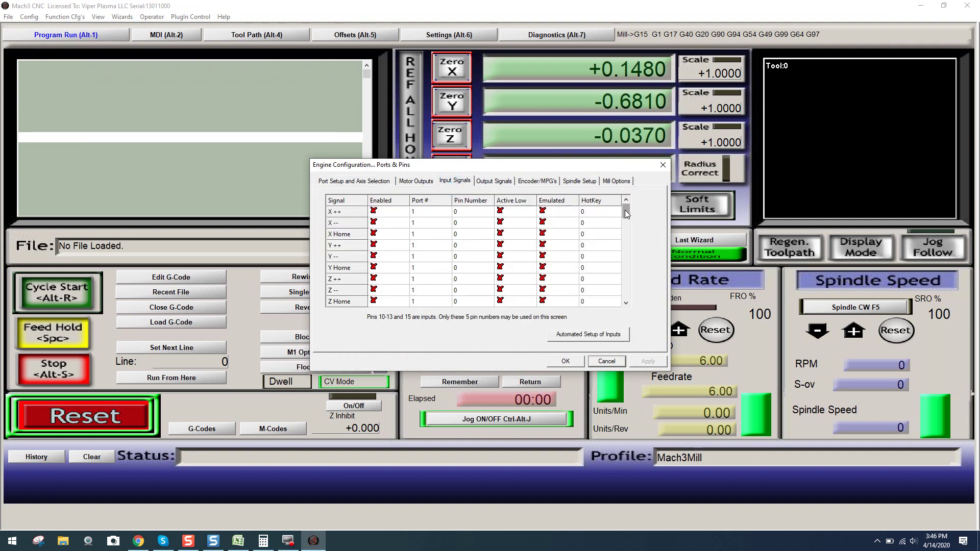
left_click_drag(626, 213, 622, 244)
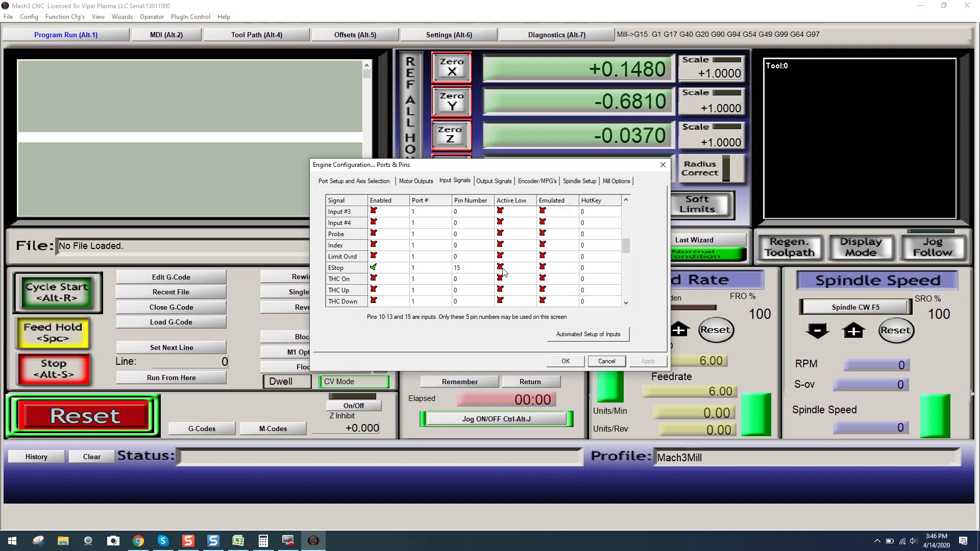
left_click(569, 363)
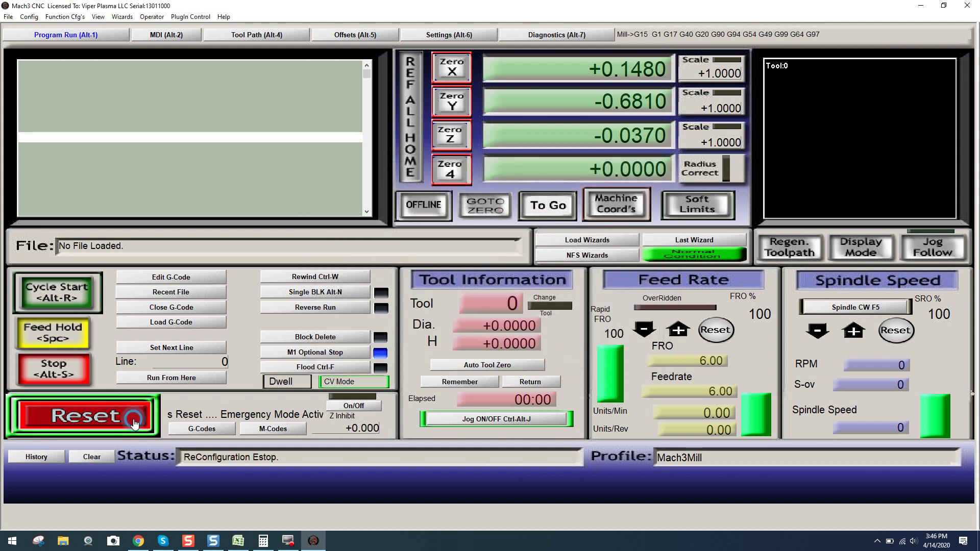
left_click(134, 423)
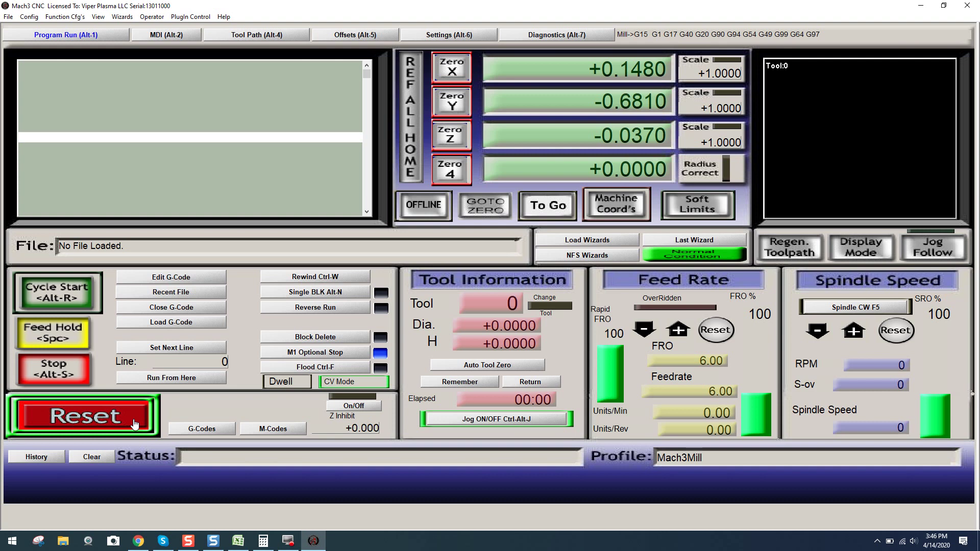
Toggle Reset to enter emergency mode, then reset again to leave it.
left_click(133, 423)
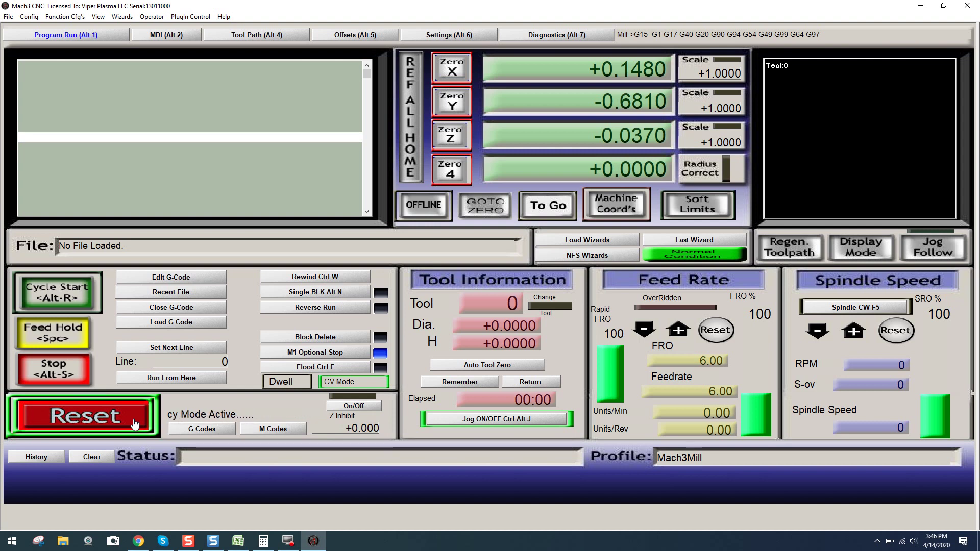
left_click(134, 423)
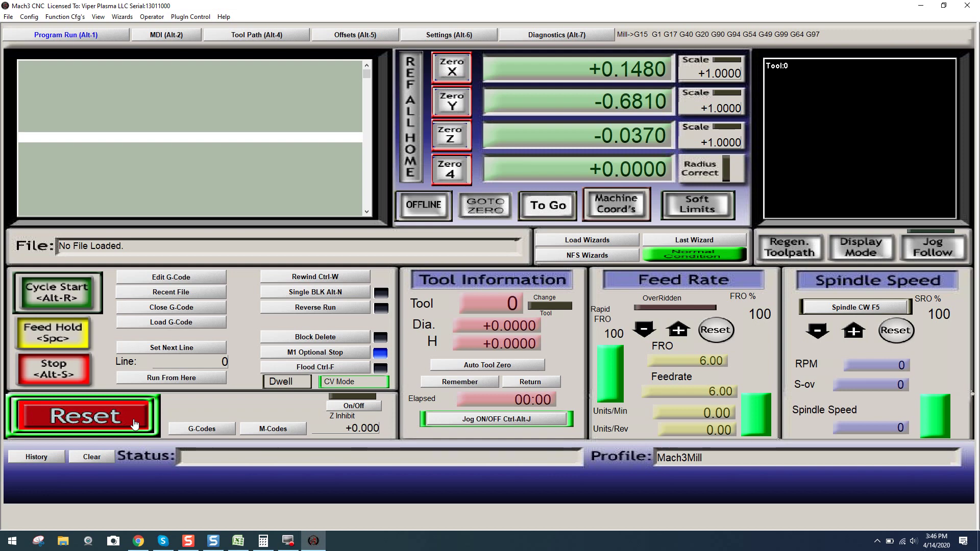
Review the Motor Outputs tab showing X, Y, Z and A on port 1 step/dir pins 2–9, then apply it.
left_click(29, 16)
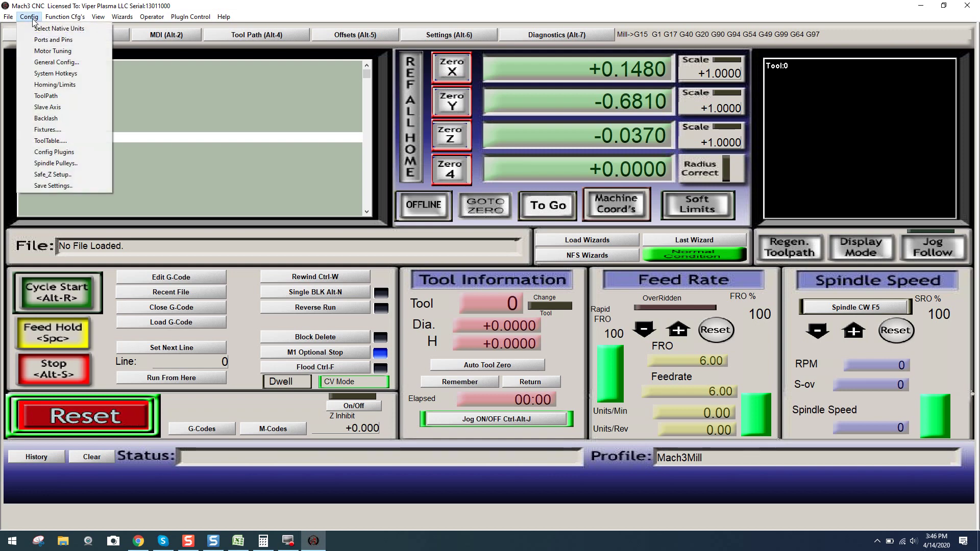
left_click(37, 40)
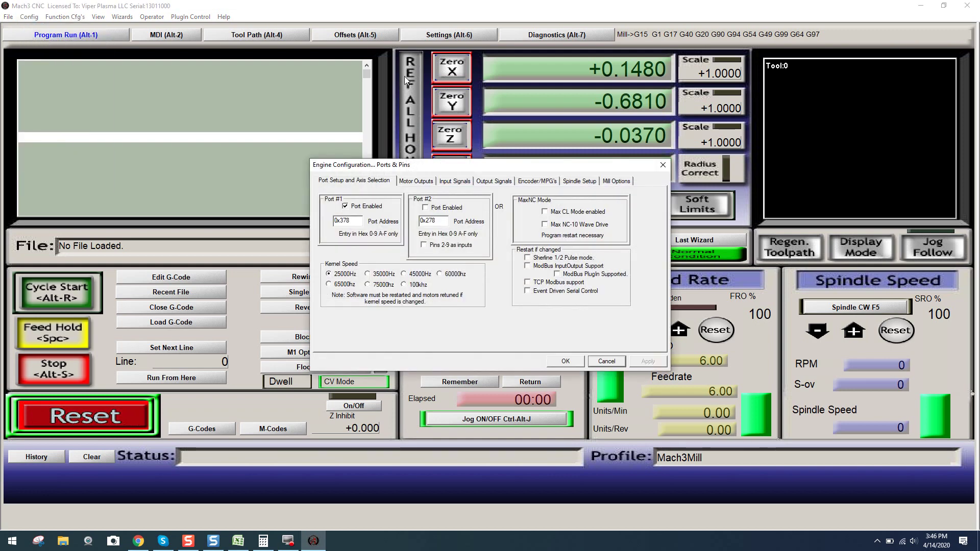
left_click(426, 181)
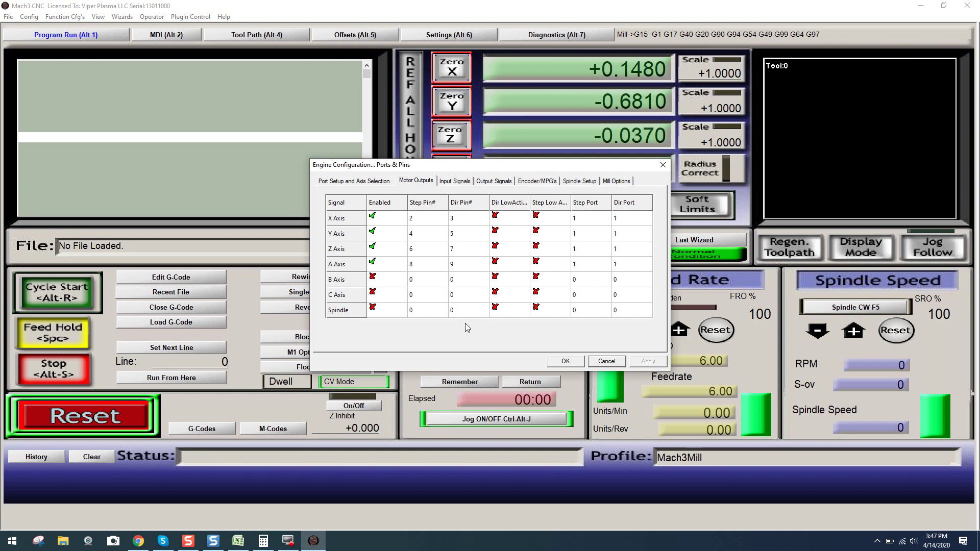
left_click(560, 366)
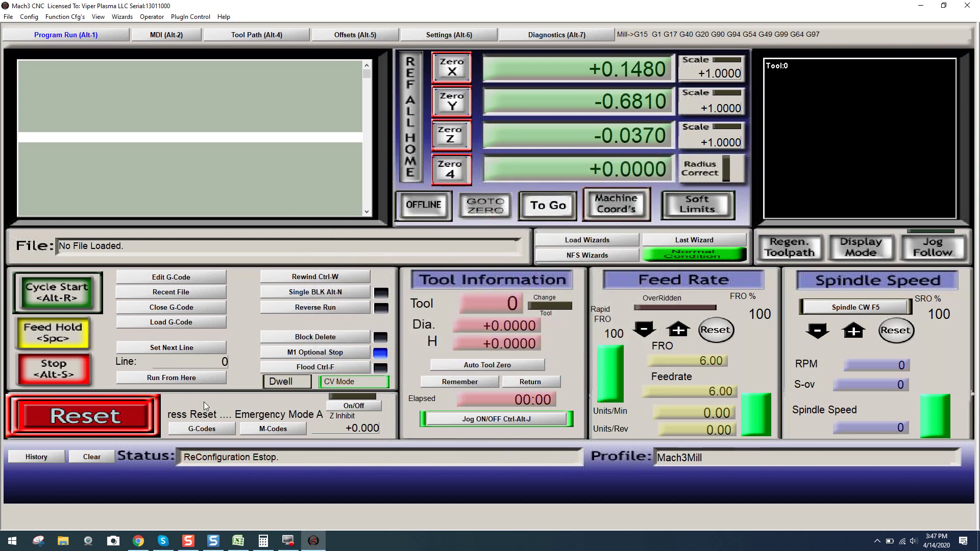
Reset the E-stop, jog X to +0.4770 and Y to -1.7240, then re-trigger emergency stop with Esc.
left_click(133, 422)
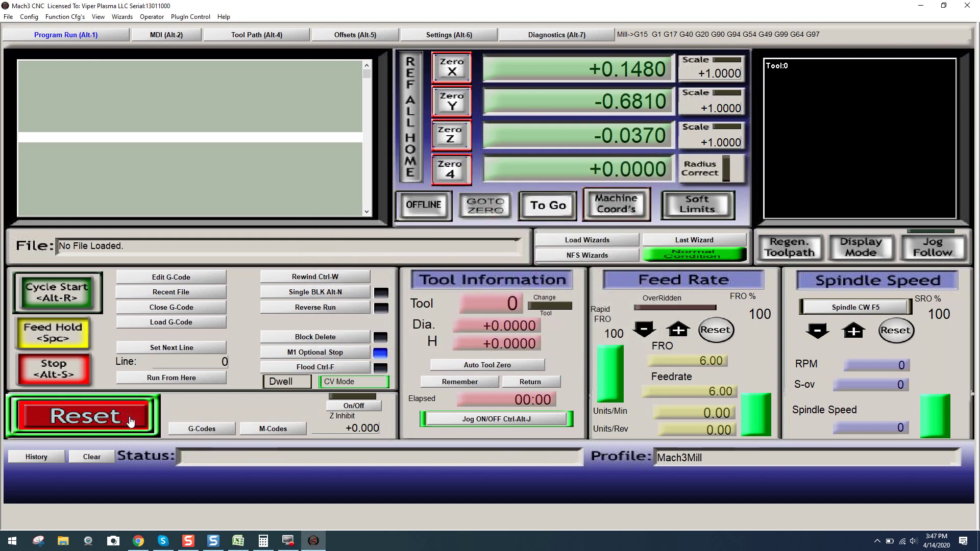
key("Right")
key("Down")
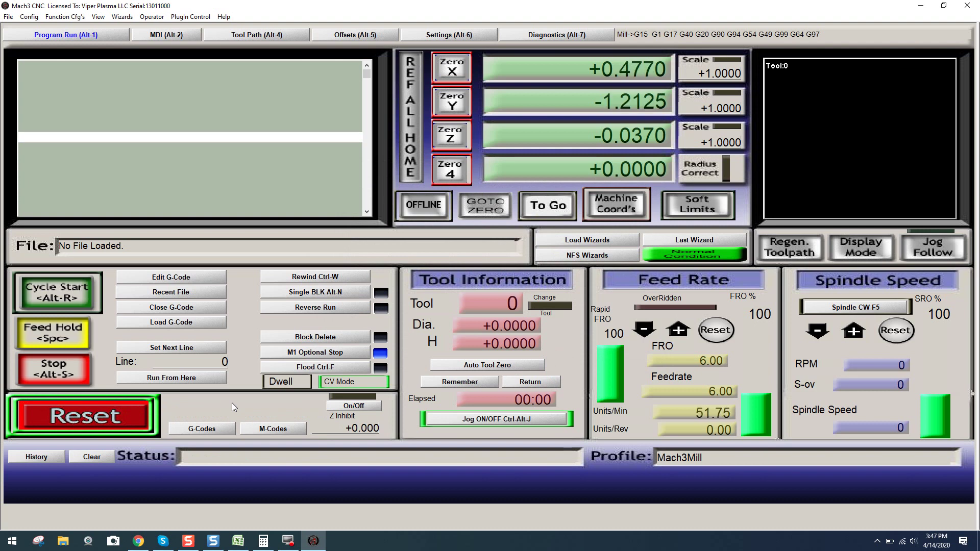
key("Up")
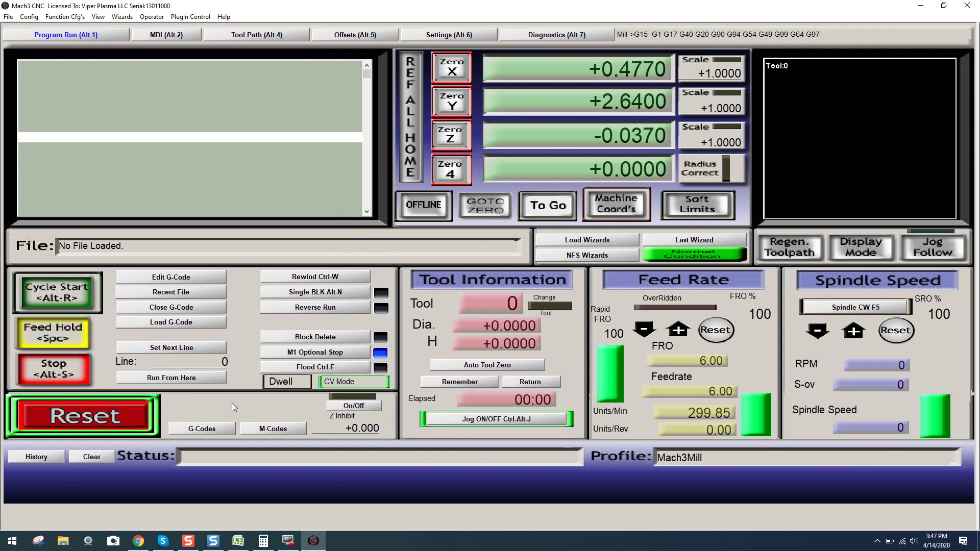
key("Down")
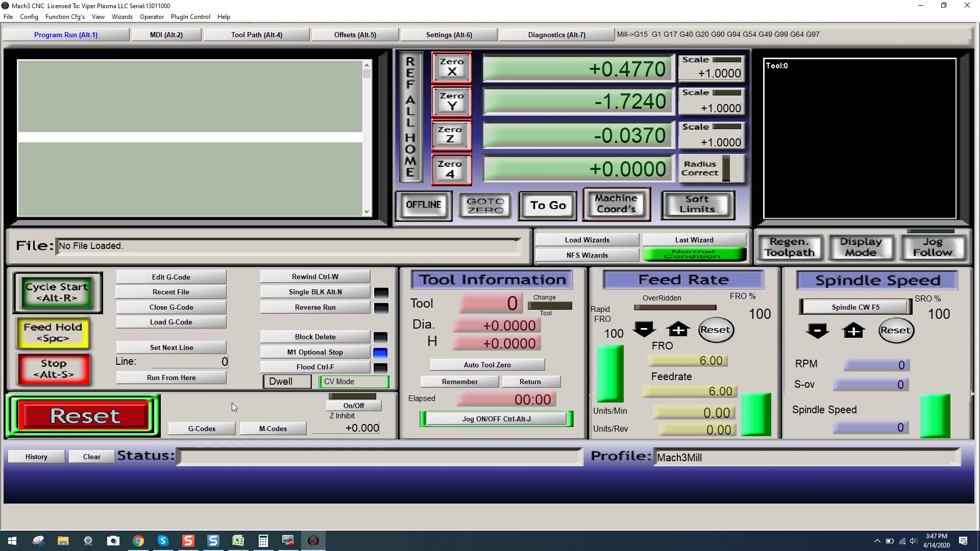
key("Escape")
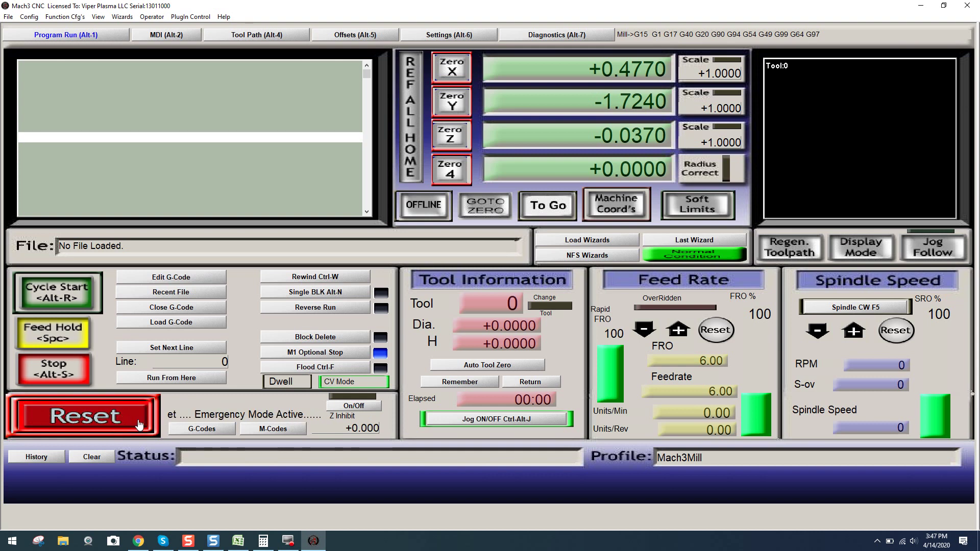